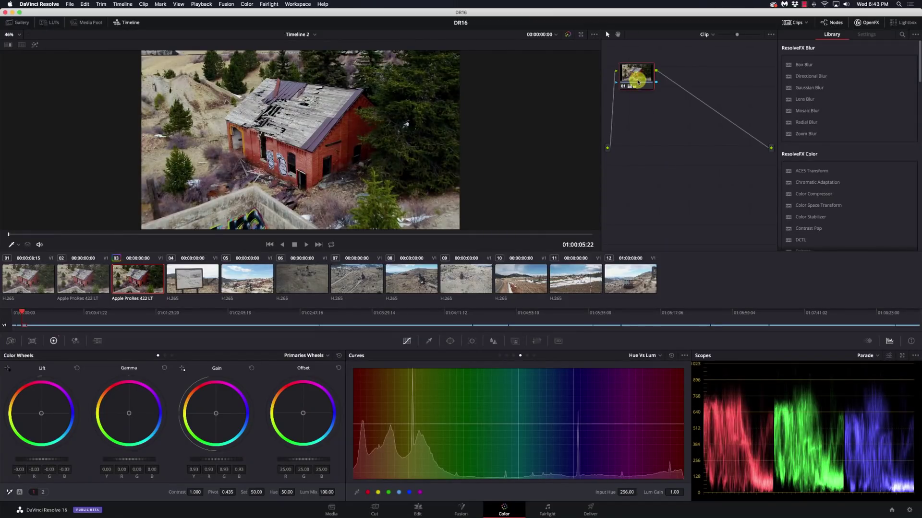
- Reveal node 01's LUT, GH4 Cine Cool, in the Lehua LUTs folder of the LUT browser
{"action": "right_click", "coordinate": [638, 81]}
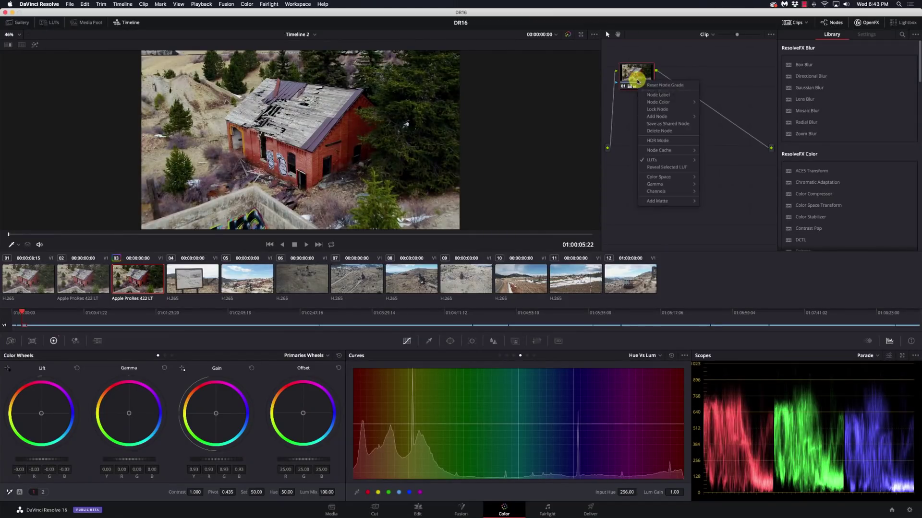
{"action": "mouse_move", "coordinate": [670, 104]}
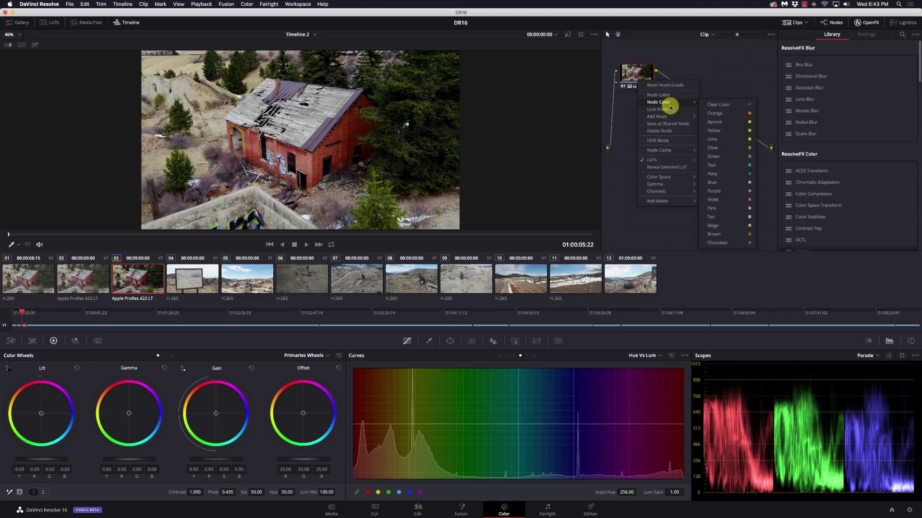
{"action": "left_click", "coordinate": [671, 168]}
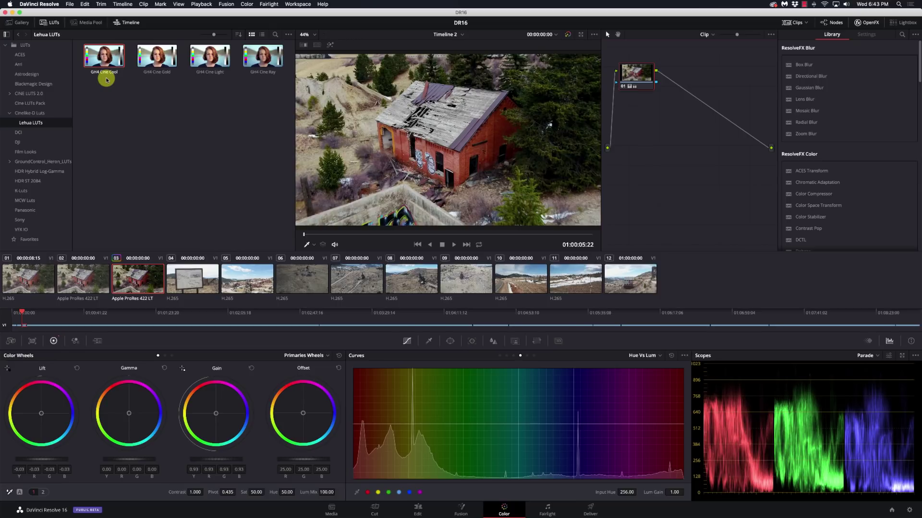
{"action": "left_click", "coordinate": [69, 5]}
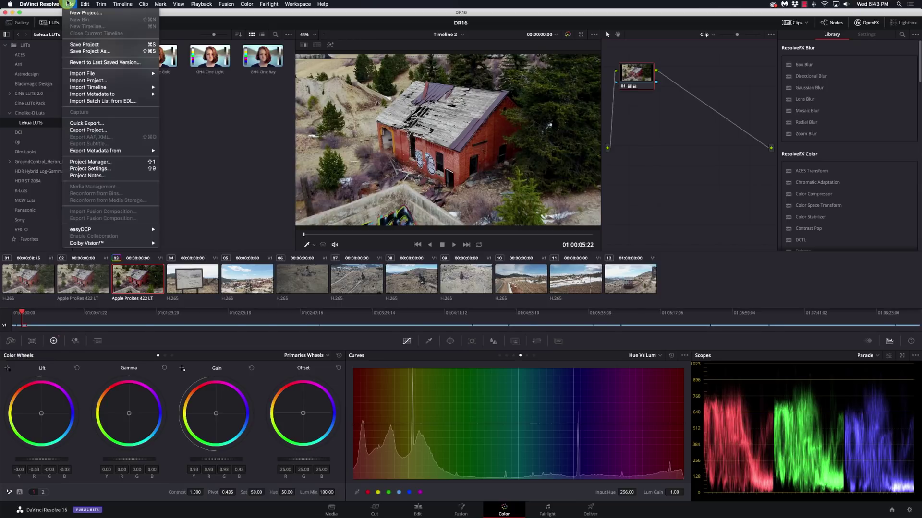
{"action": "left_click", "coordinate": [115, 176]}
{"action": "left_click", "coordinate": [398, 221]}
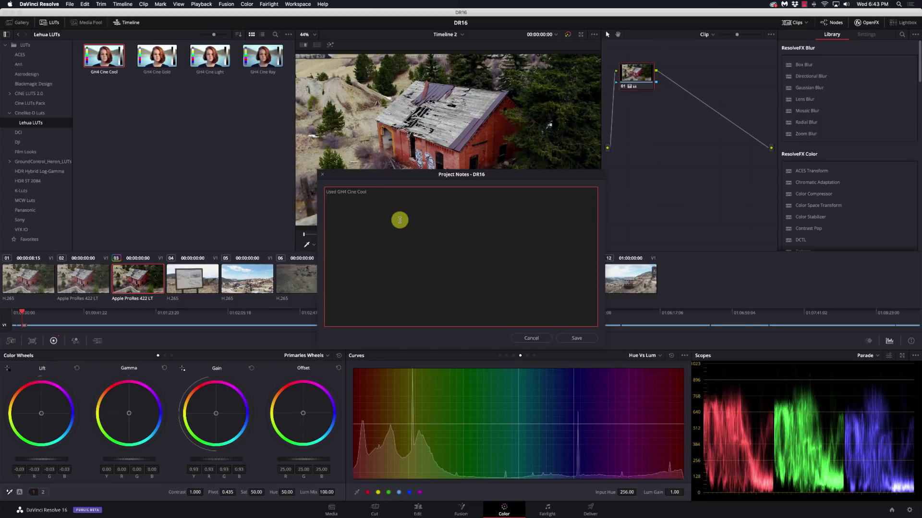
{"action": "left_click", "coordinate": [532, 339]}
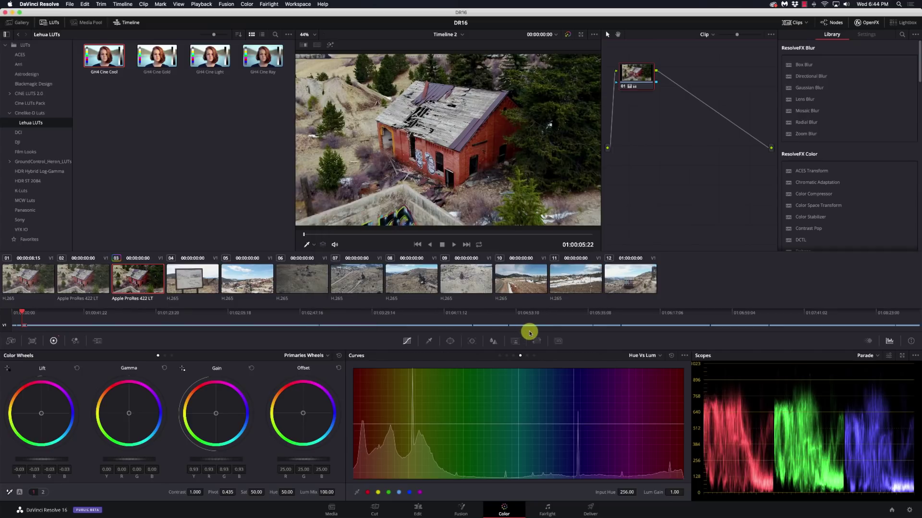
{"action": "left_click", "coordinate": [897, 25]}
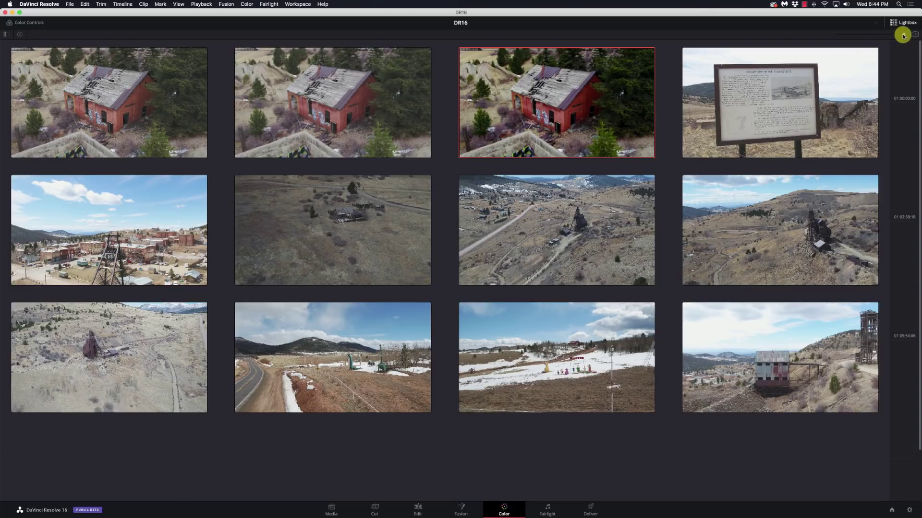
{"action": "left_click_drag", "start_coordinate": [903, 36], "coordinate": [867, 34]}
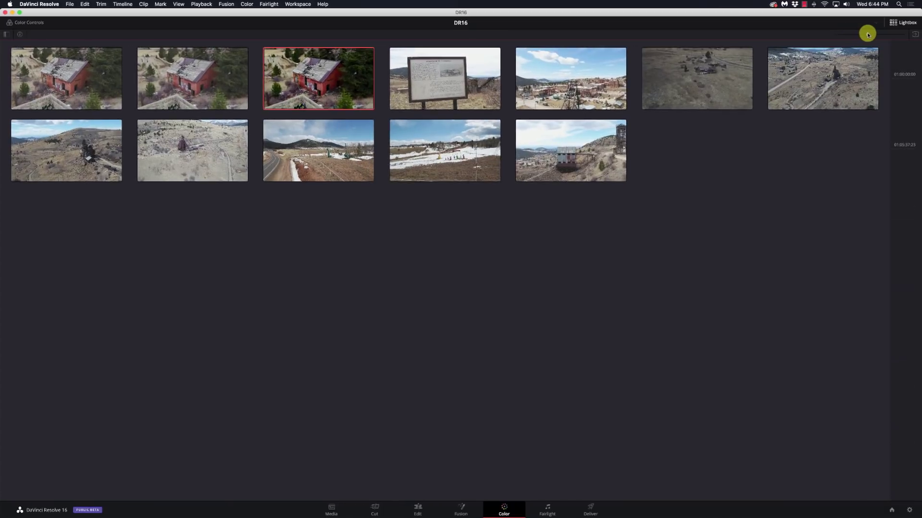
{"action": "left_click", "coordinate": [914, 36]}
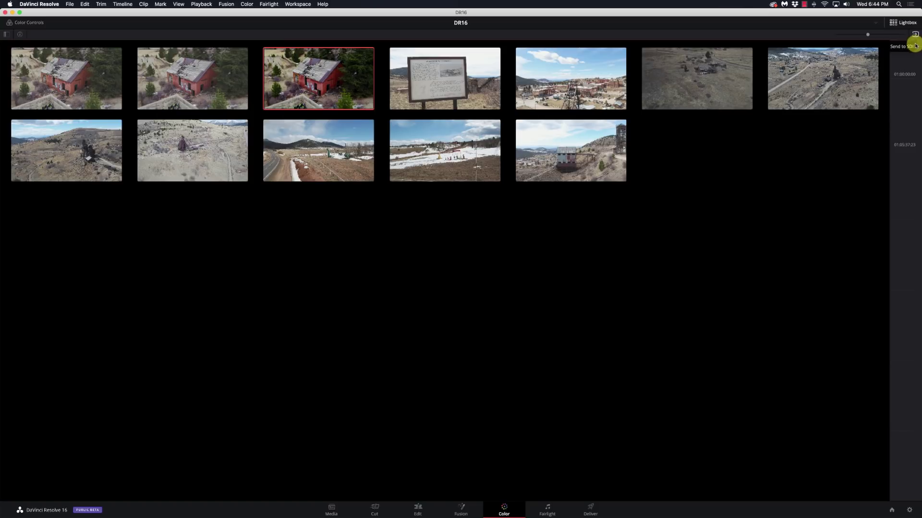
{"action": "left_click", "coordinate": [914, 36]}
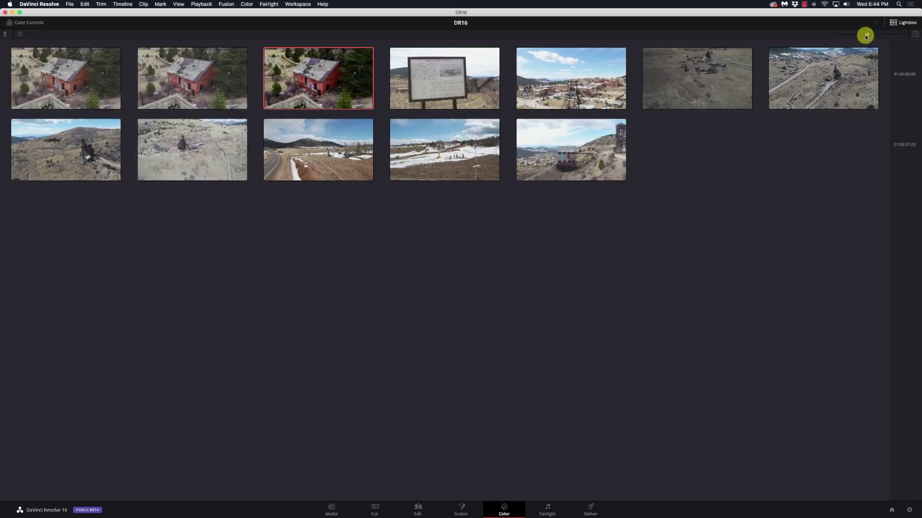
{"action": "mouse_move", "coordinate": [868, 36]}
{"action": "left_mouse_down"}
{"action": "mouse_move", "coordinate": [892, 36]}
{"action": "mouse_move", "coordinate": [868, 36]}
{"action": "left_mouse_up"}
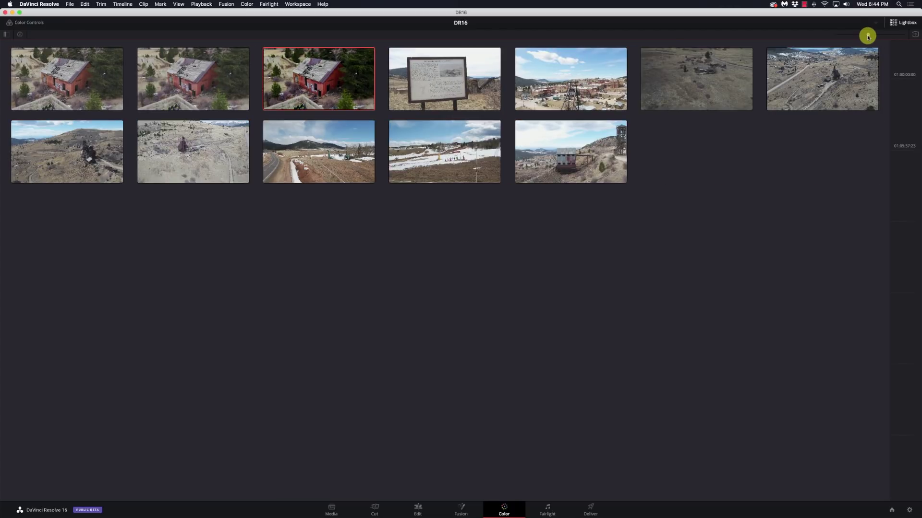
{"action": "left_click", "coordinate": [902, 24]}
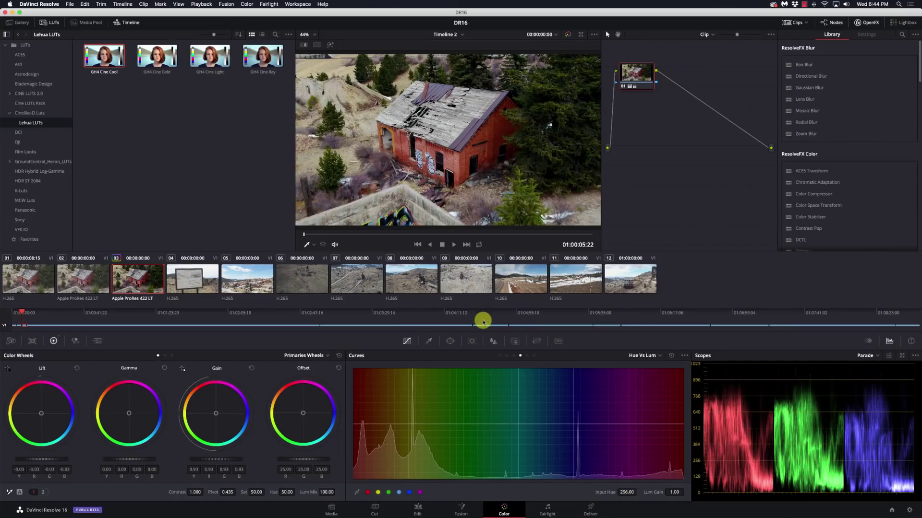
- Select clip 05, move the playhead ahead to clip 08, and play with Loop enabled
{"action": "left_click", "coordinate": [466, 321]}
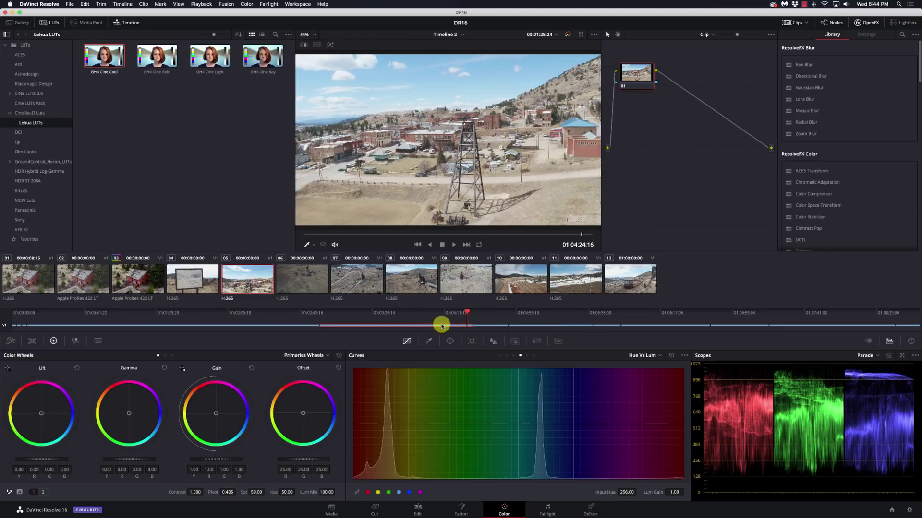
{"action": "left_click", "coordinate": [596, 318]}
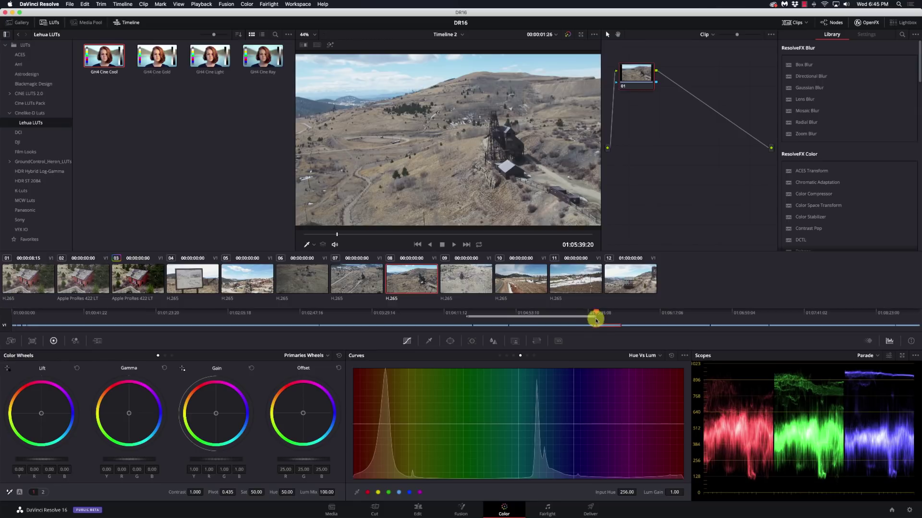
{"action": "left_click", "coordinate": [477, 246]}
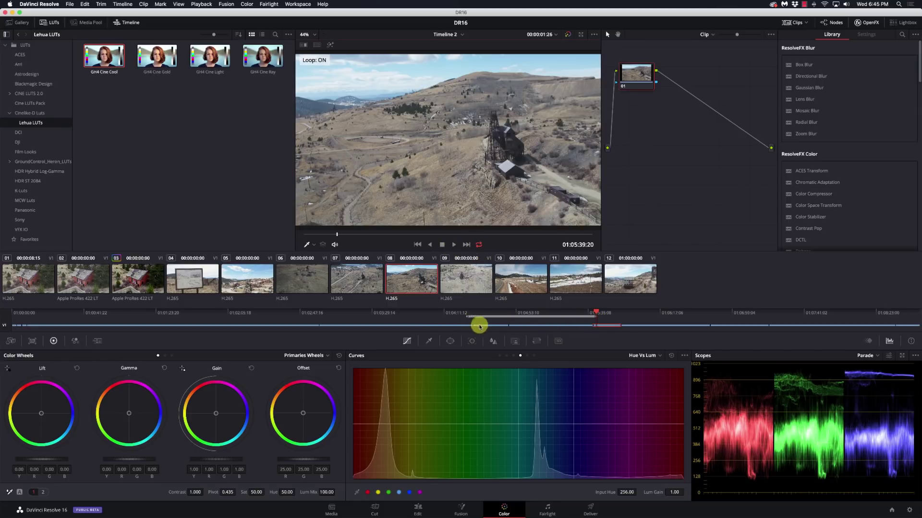
{"action": "left_click", "coordinate": [452, 246]}
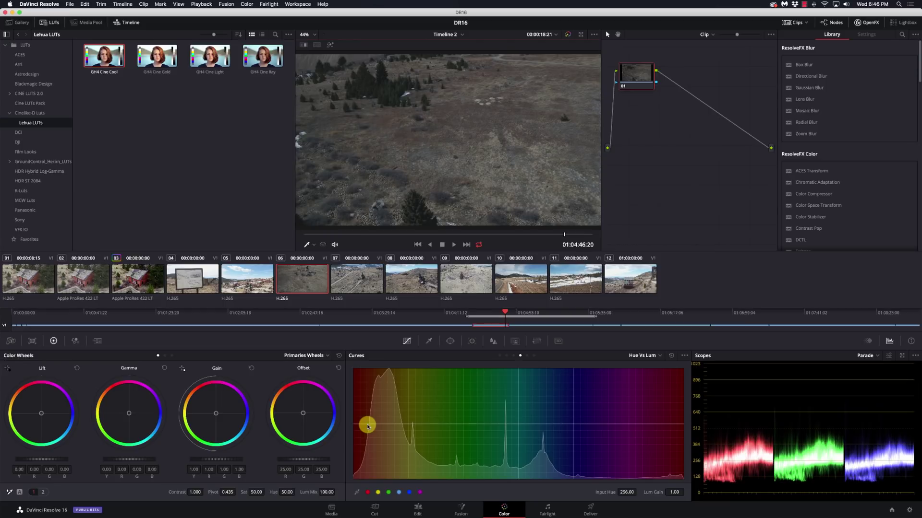
- Cycle the curve mode through Hue Vs Sat, Sat Vs Sat and Hue Vs Lum, ending on Lum Vs Sat
{"action": "left_click", "coordinate": [648, 356]}
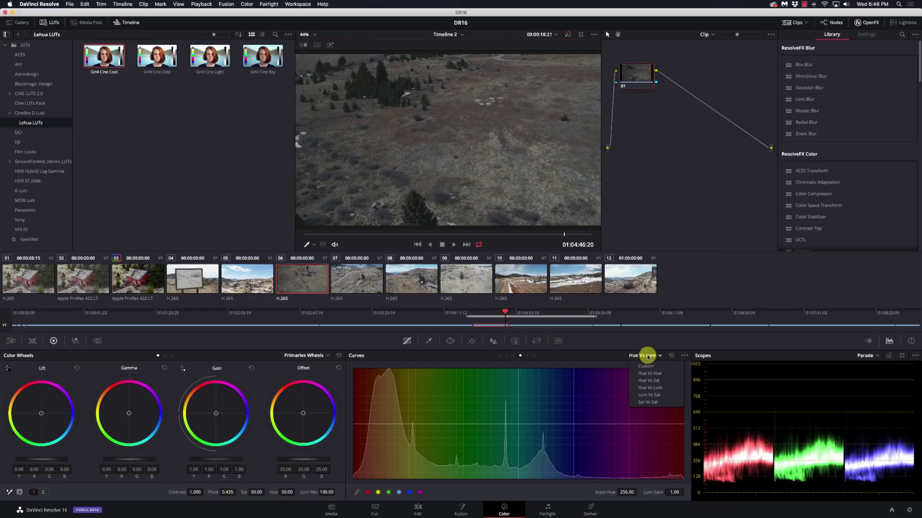
{"action": "left_click", "coordinate": [661, 380]}
{"action": "left_click", "coordinate": [648, 356]}
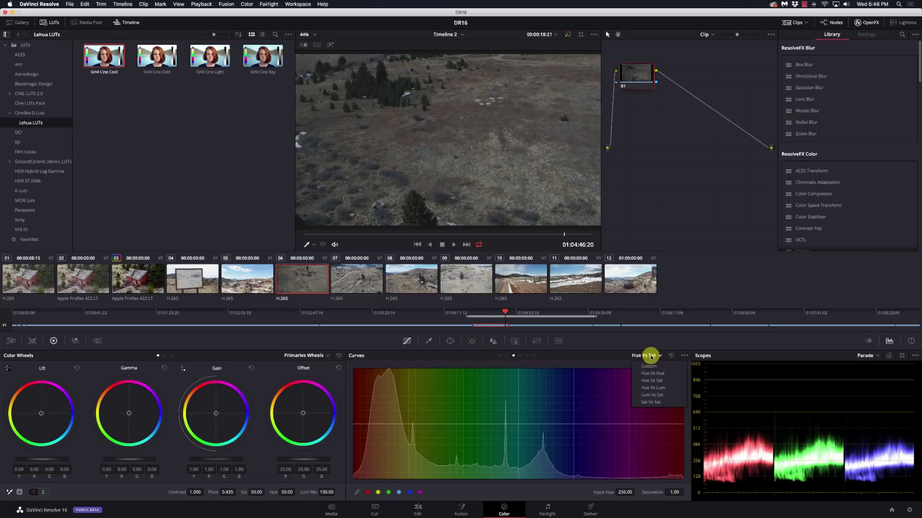
{"action": "left_click", "coordinate": [654, 401]}
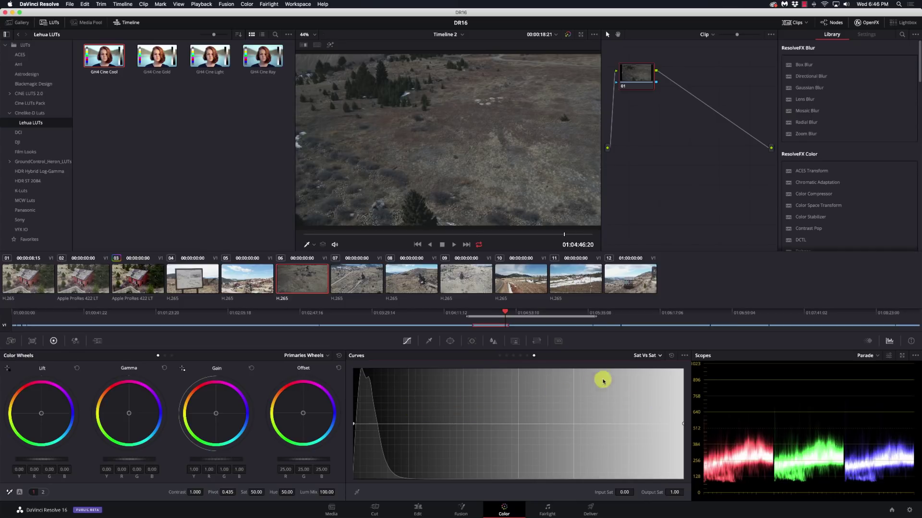
{"action": "left_click", "coordinate": [649, 355]}
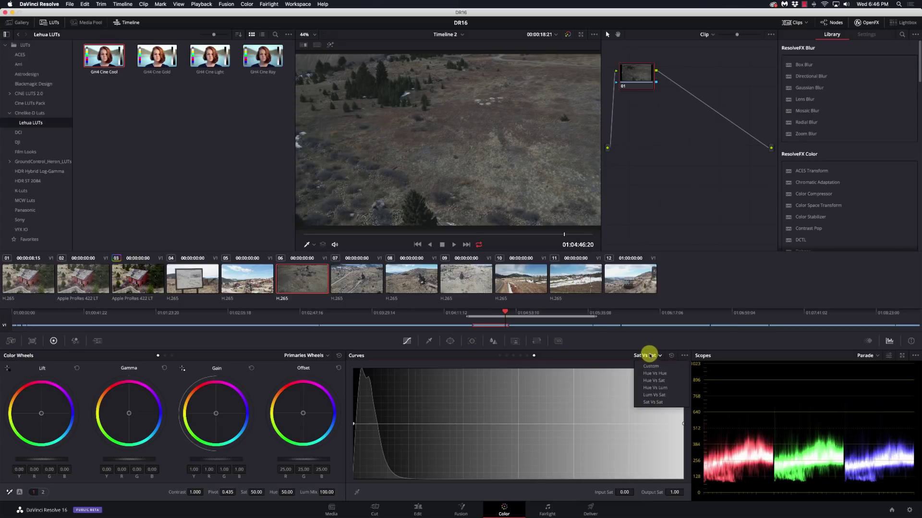
{"action": "left_click", "coordinate": [654, 388]}
{"action": "left_click", "coordinate": [641, 356]}
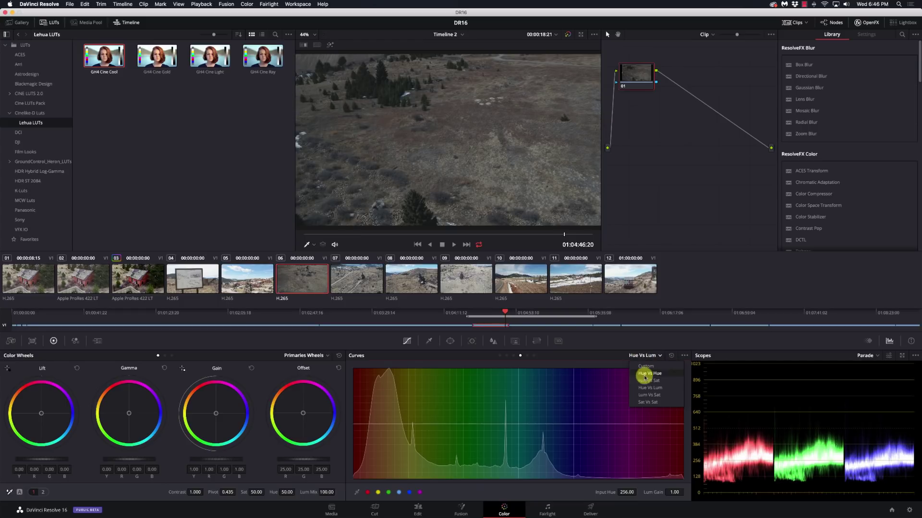
{"action": "left_click", "coordinate": [645, 395]}
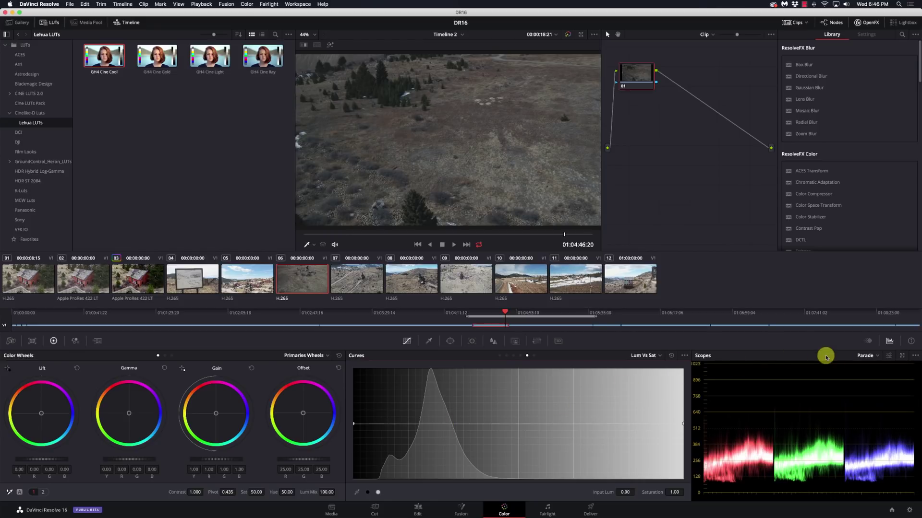
- Switch the scope to Waveform, then Vectorscope, limiting it to low, high, then low tones
{"action": "left_click", "coordinate": [872, 359]}
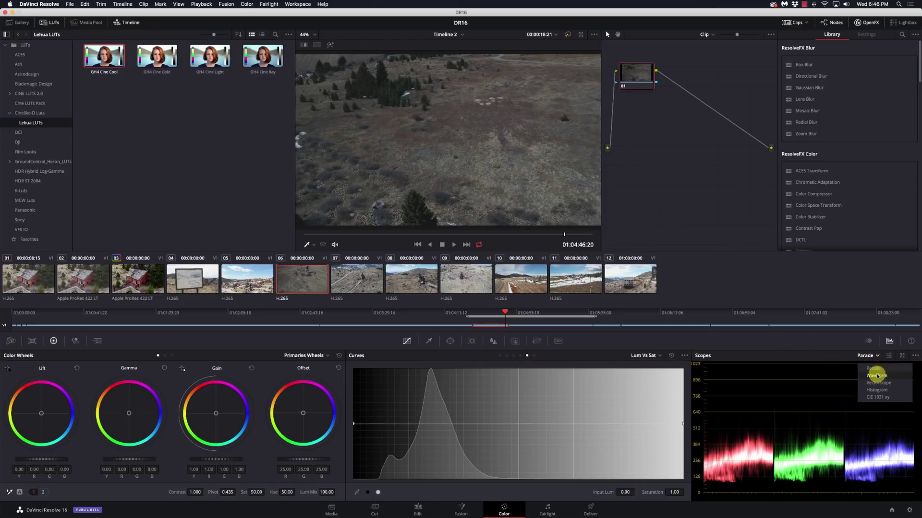
{"action": "left_click", "coordinate": [877, 376]}
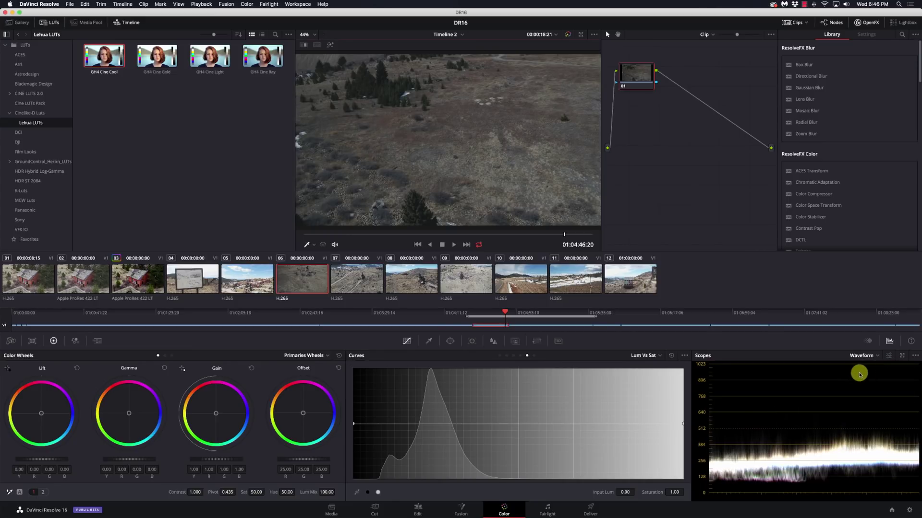
{"action": "left_click", "coordinate": [876, 356]}
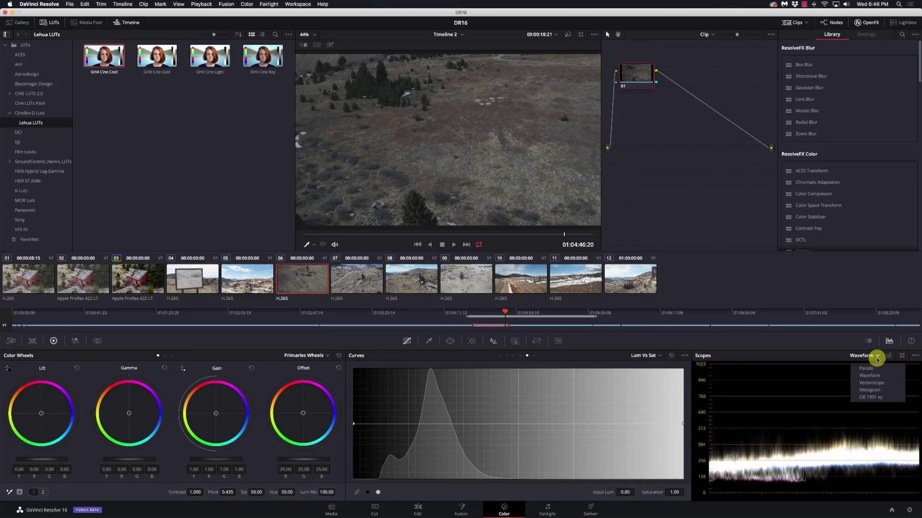
{"action": "left_click", "coordinate": [882, 383]}
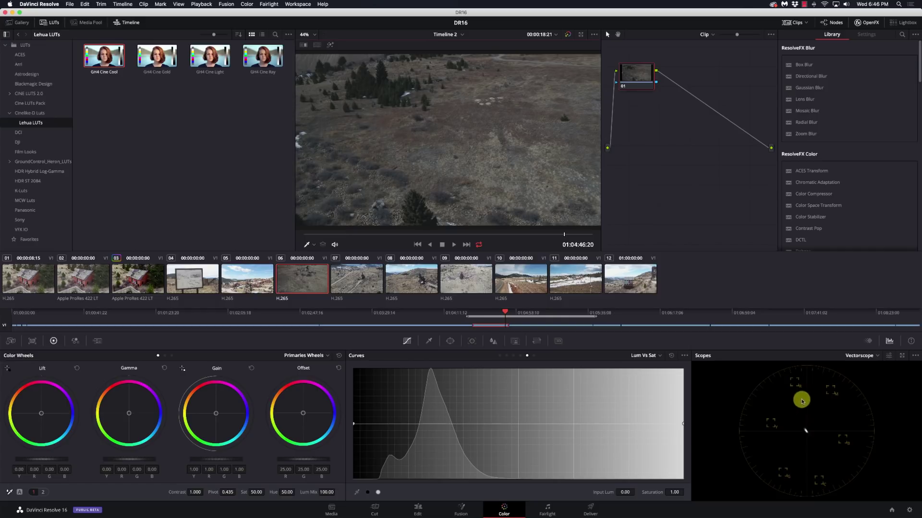
{"action": "left_click", "coordinate": [888, 357]}
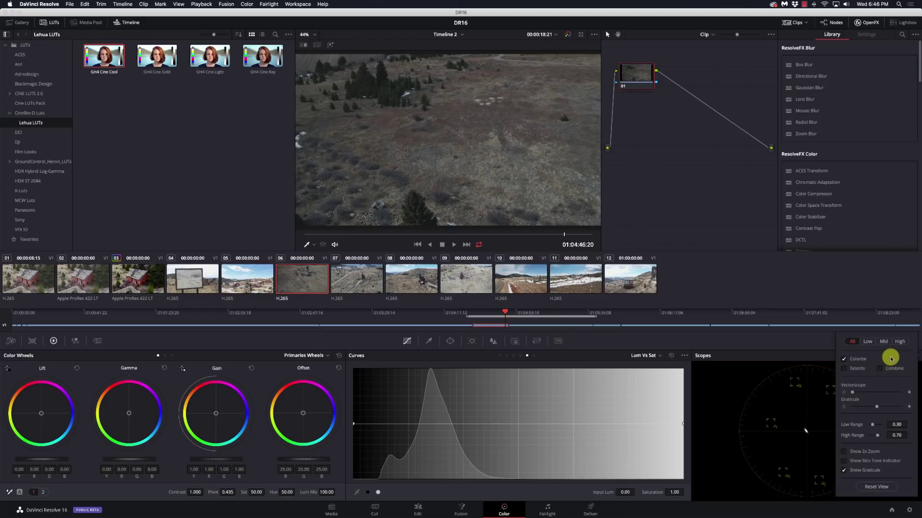
{"action": "left_click", "coordinate": [868, 341]}
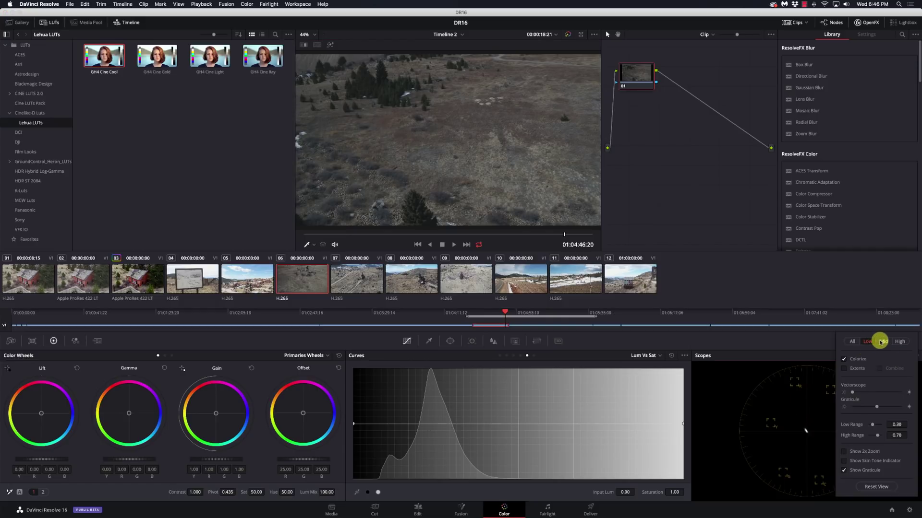
{"action": "left_click", "coordinate": [900, 341]}
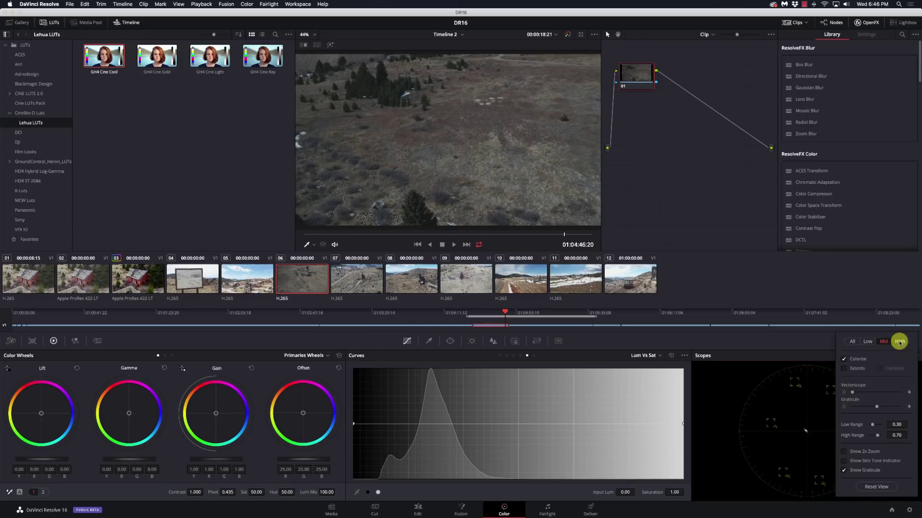
{"action": "left_click", "coordinate": [867, 343]}
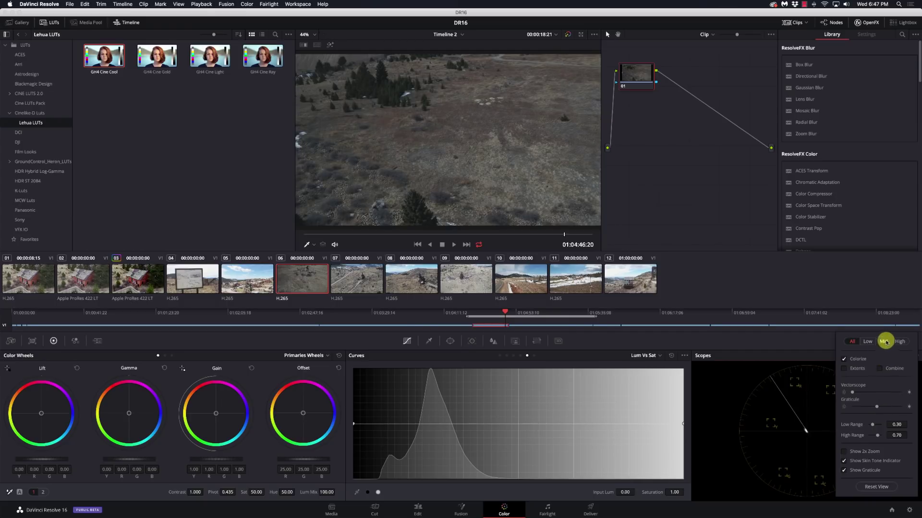
{"action": "left_click", "coordinate": [827, 343]}
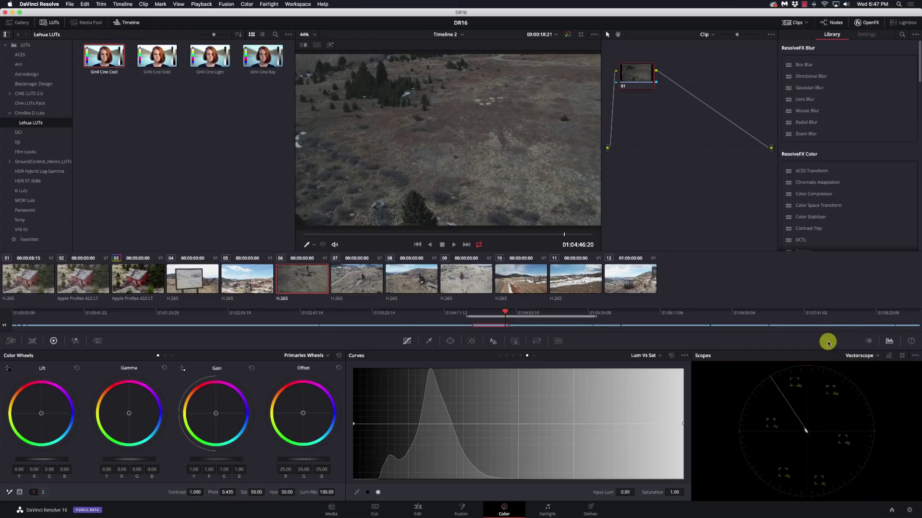
- View the CIE 1931 xy scope, load red brick house clip 03, and switch to Parade
{"action": "left_click", "coordinate": [860, 357]}
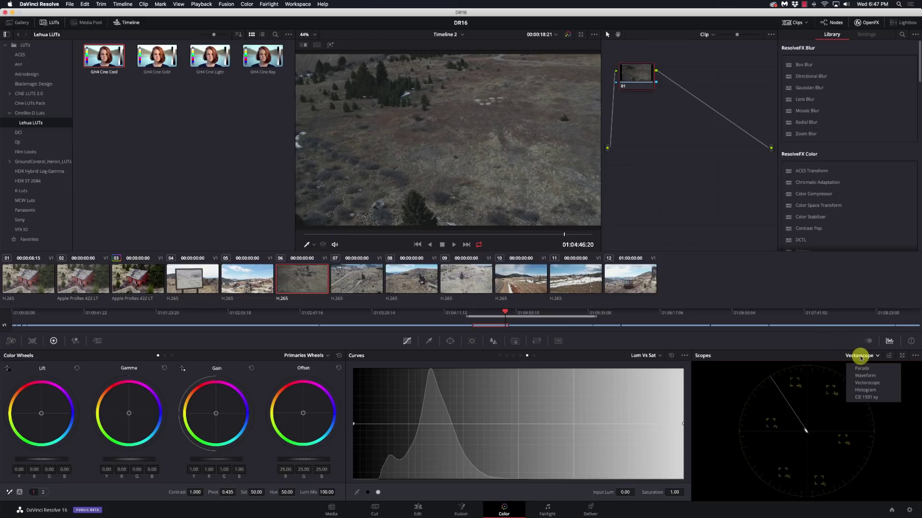
{"action": "left_click", "coordinate": [887, 399]}
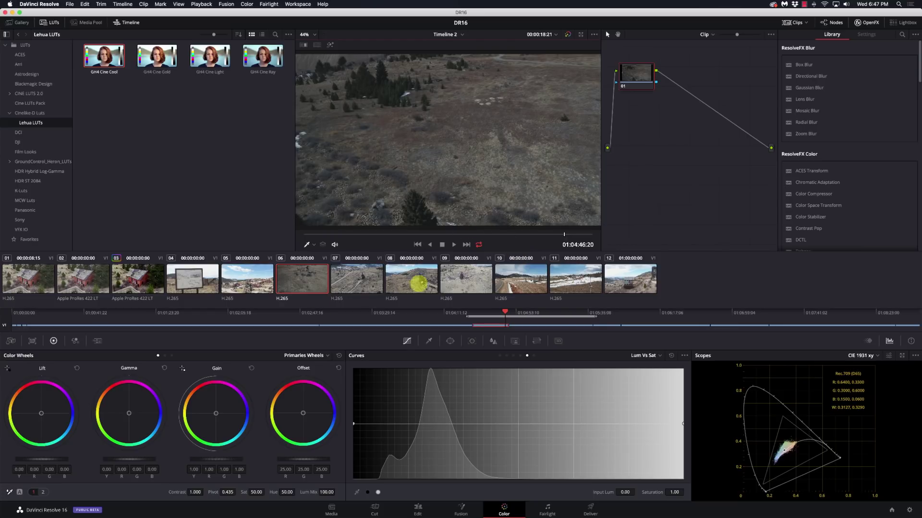
{"action": "left_click", "coordinate": [149, 283]}
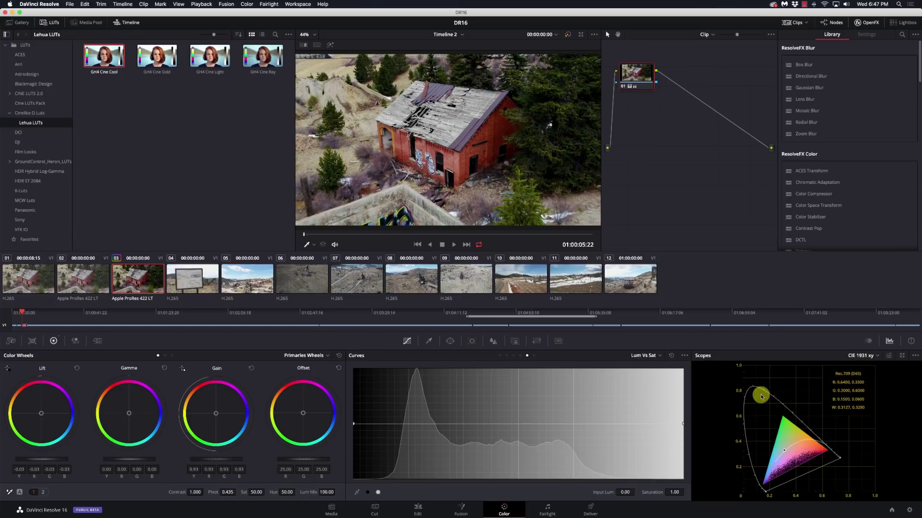
{"action": "left_click", "coordinate": [864, 356]}
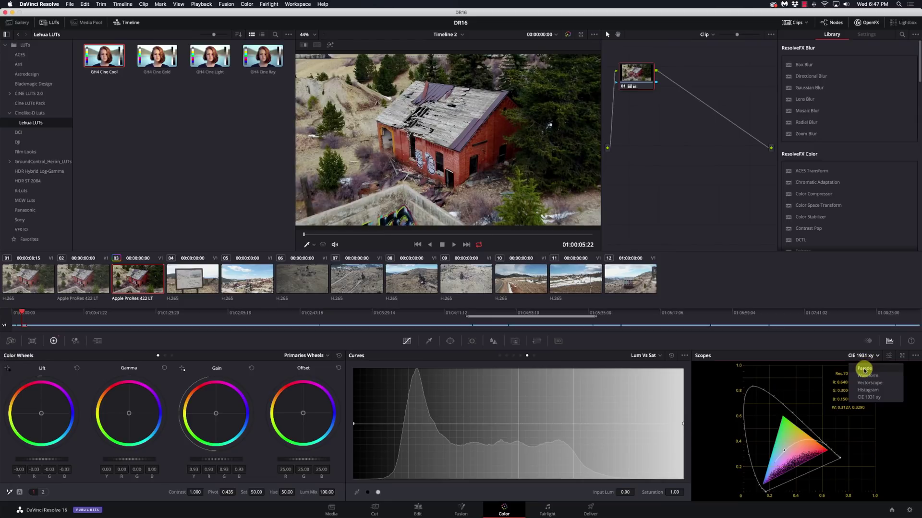
{"action": "left_click", "coordinate": [865, 370]}
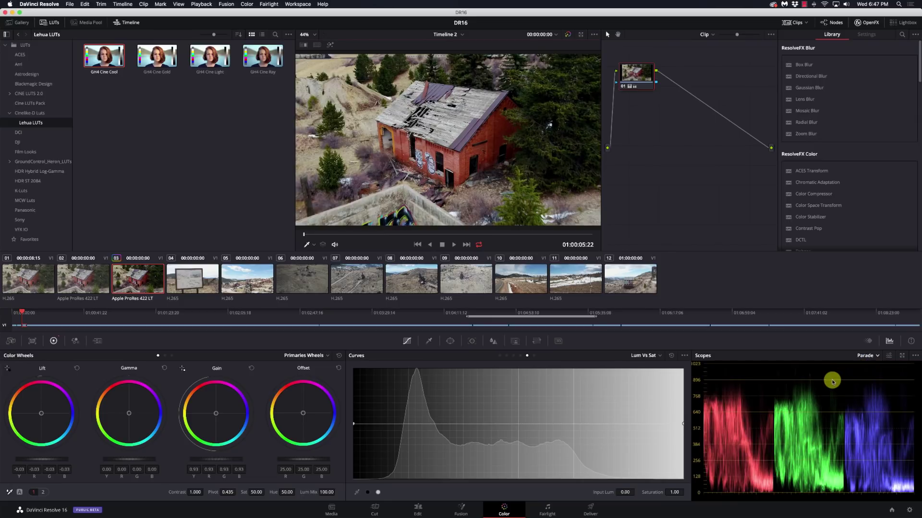